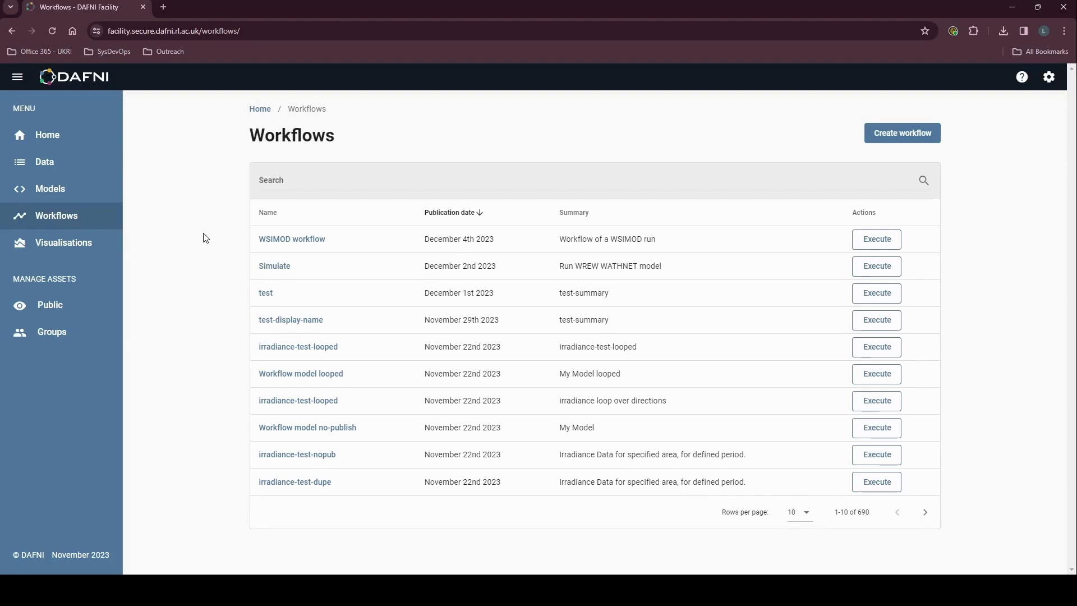
Step: Start a new visualisation instance, search the data for 9aef7a24-2793-4d20-a0ba-710b64dd2b4a and select the Output - irradiance dataset
left_click(55, 250)
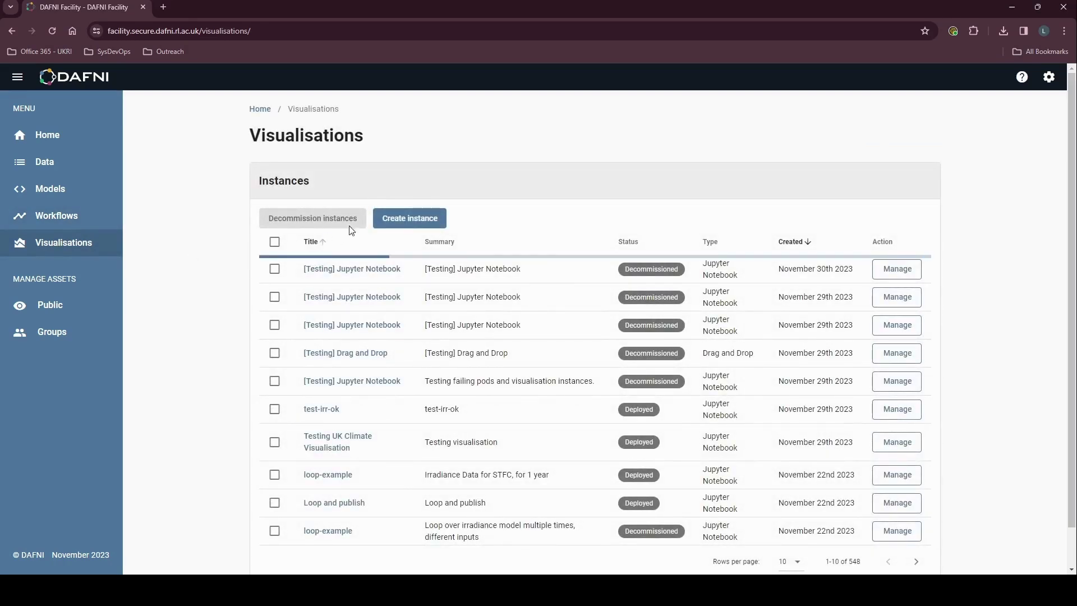
left_click(396, 222)
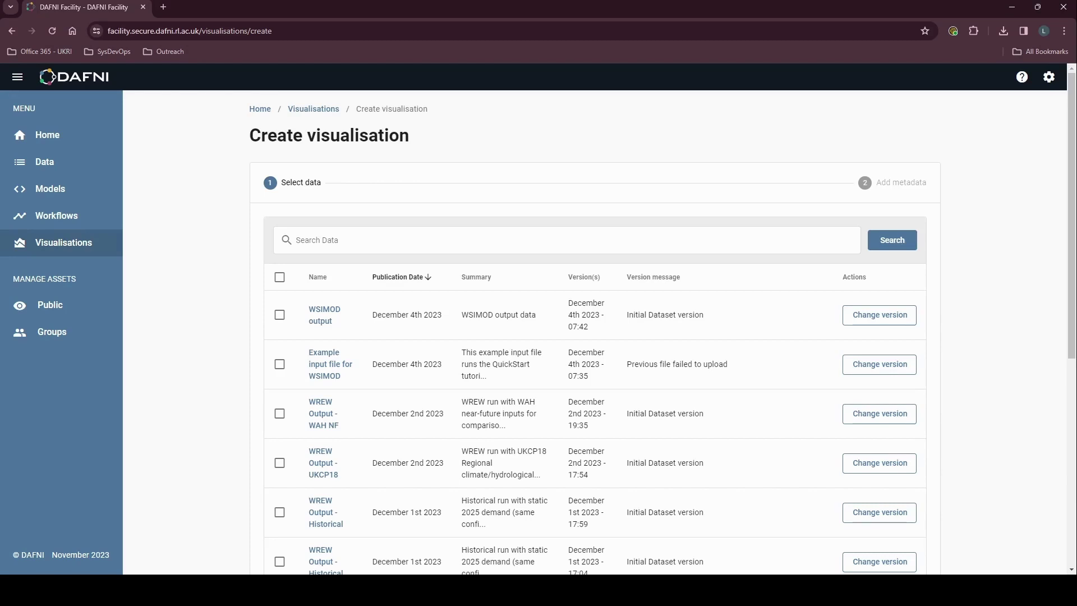
left_click(368, 239)
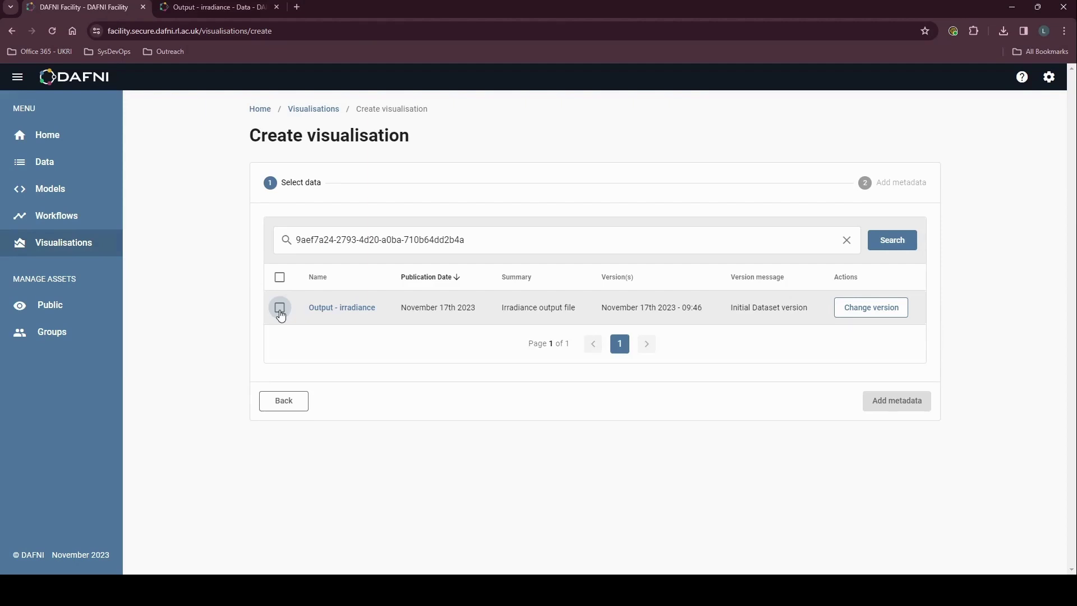
left_click(280, 309)
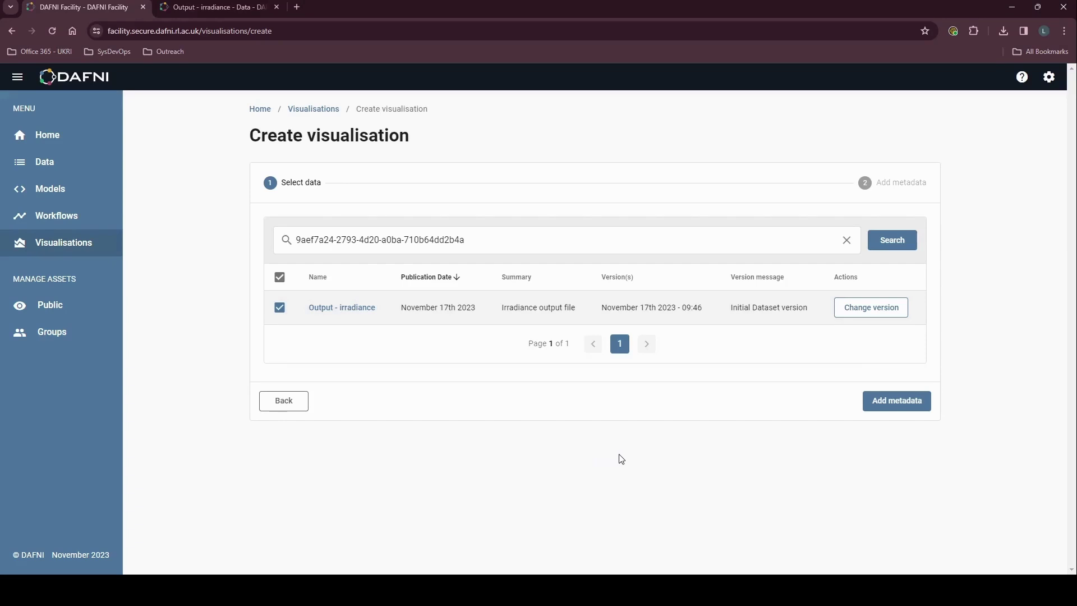
Step: Create the visualisation as a Jupyter Notebook titled "DAFNI Training Video" with the description "A visualisation created for the DAFNI training video"
left_click(893, 407)
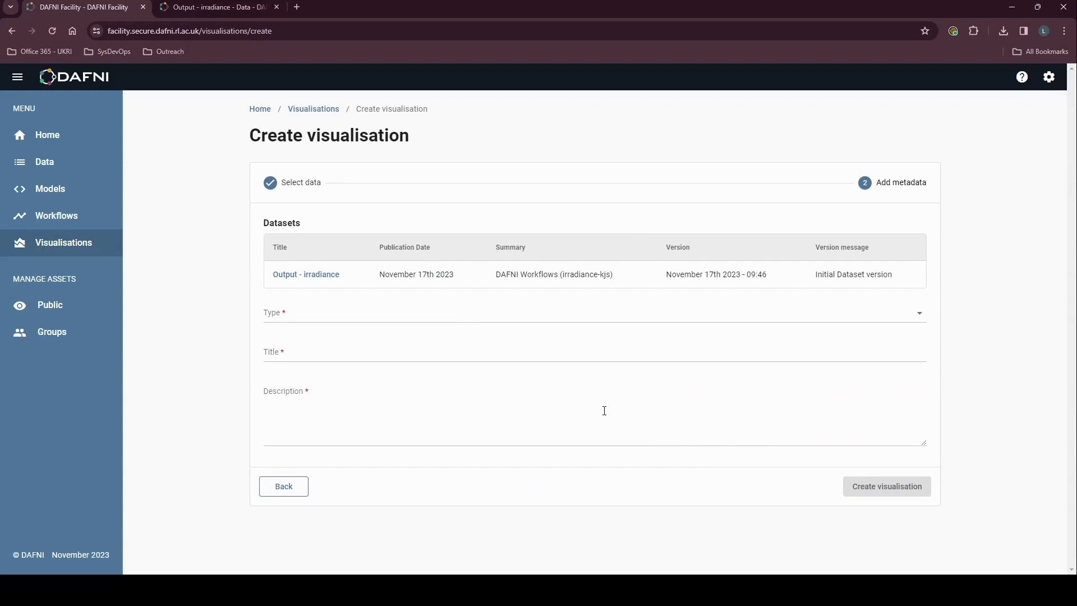
left_click(328, 319)
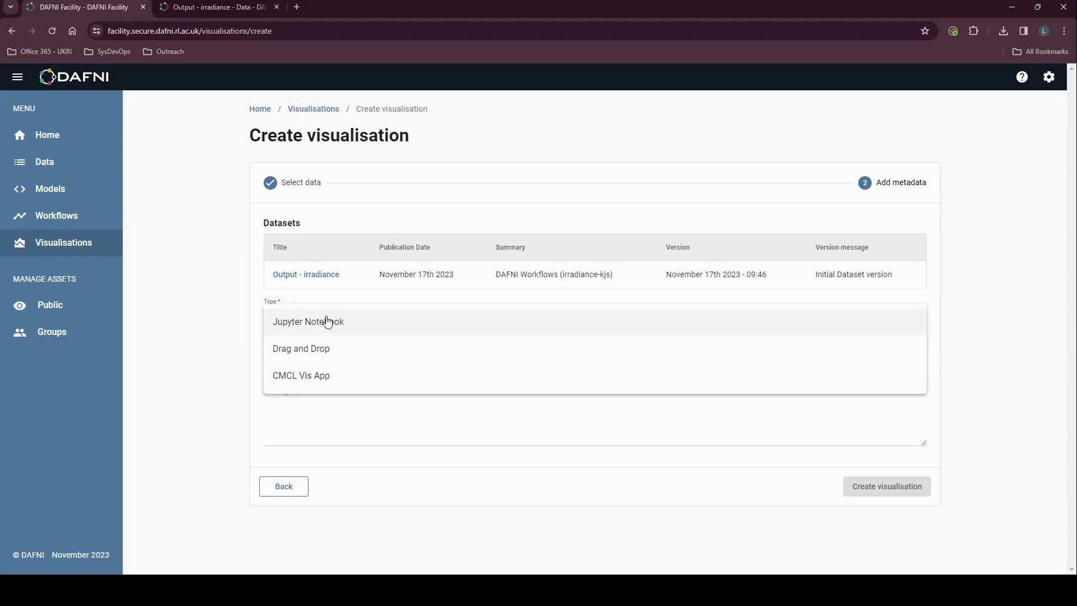
left_click(327, 321)
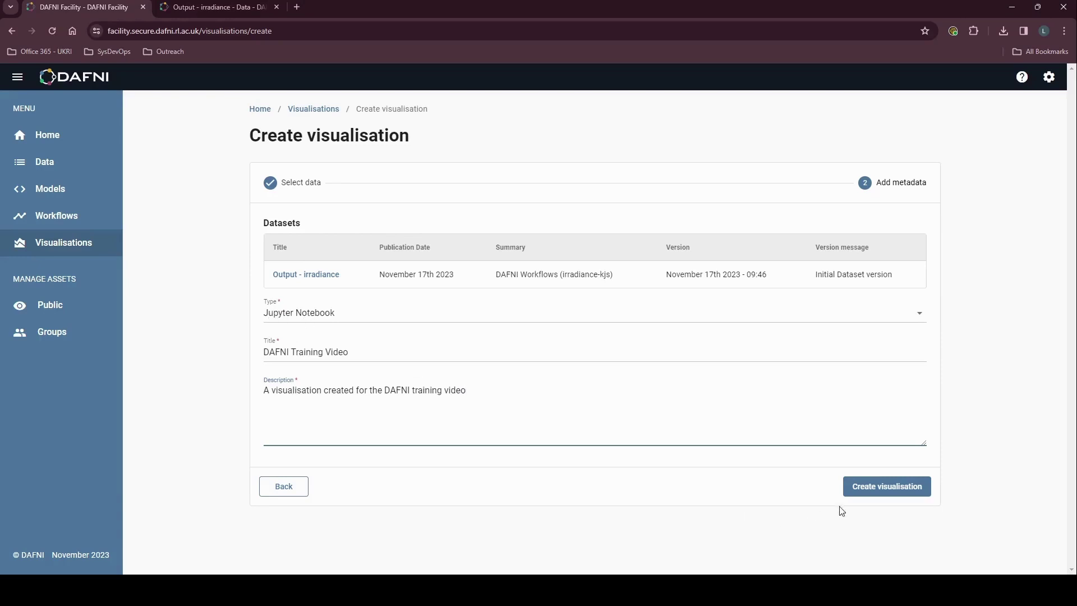
left_click(878, 495)
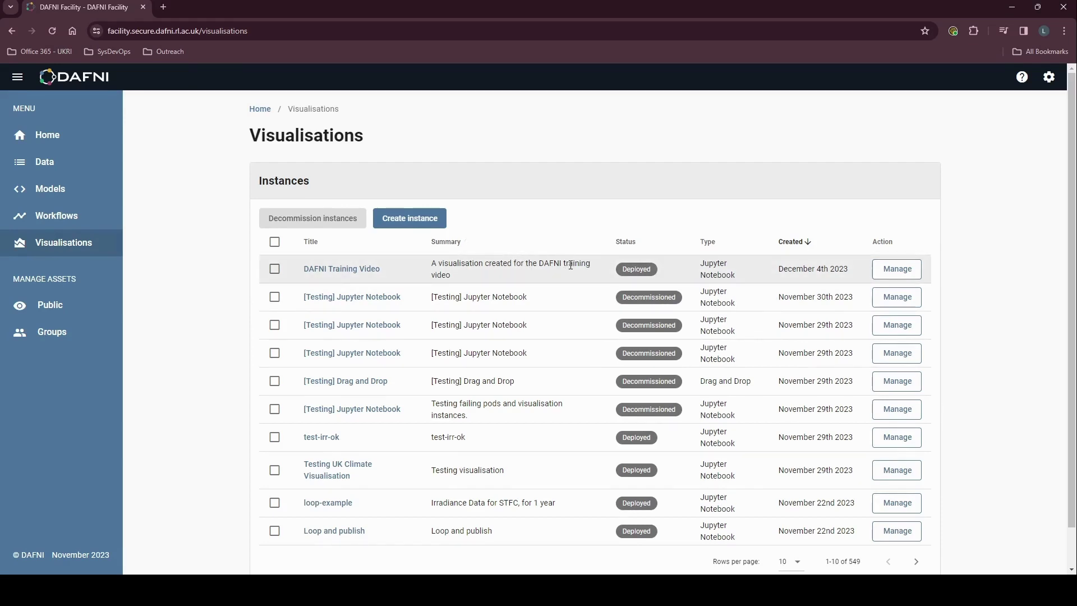
Step: Open the DAFNI Training Video visualisation and display modeldata.json from the dataset folder inside data
left_click(329, 268)
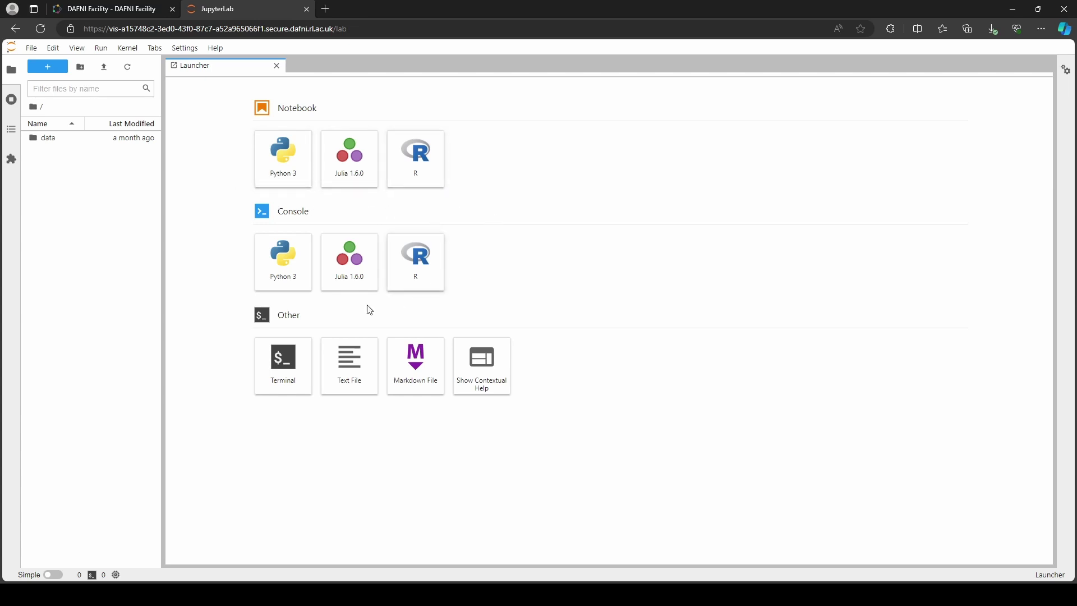
double_click(48, 140)
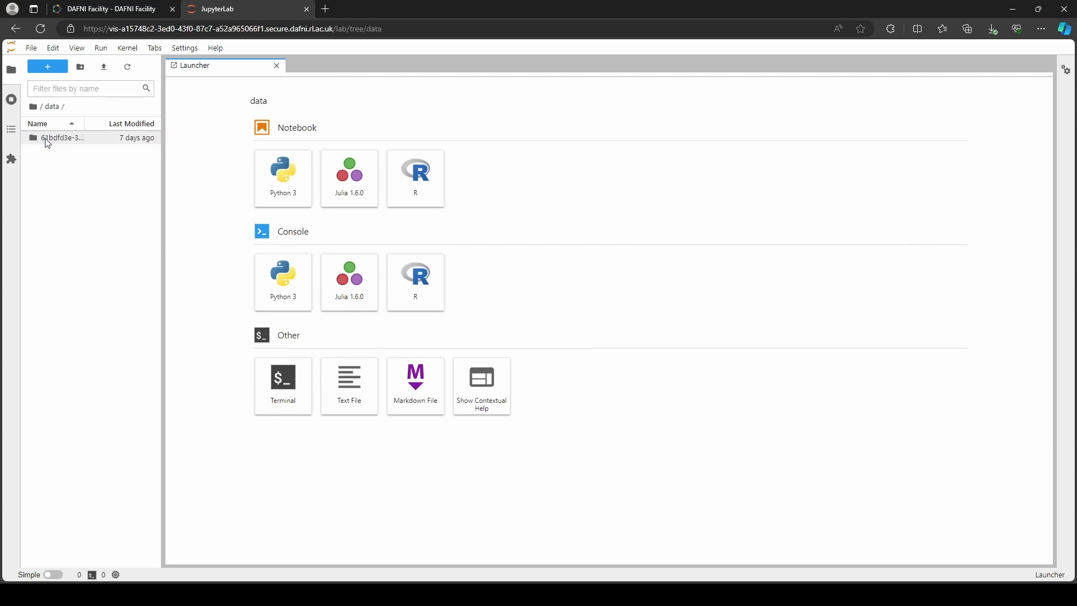
double_click(48, 139)
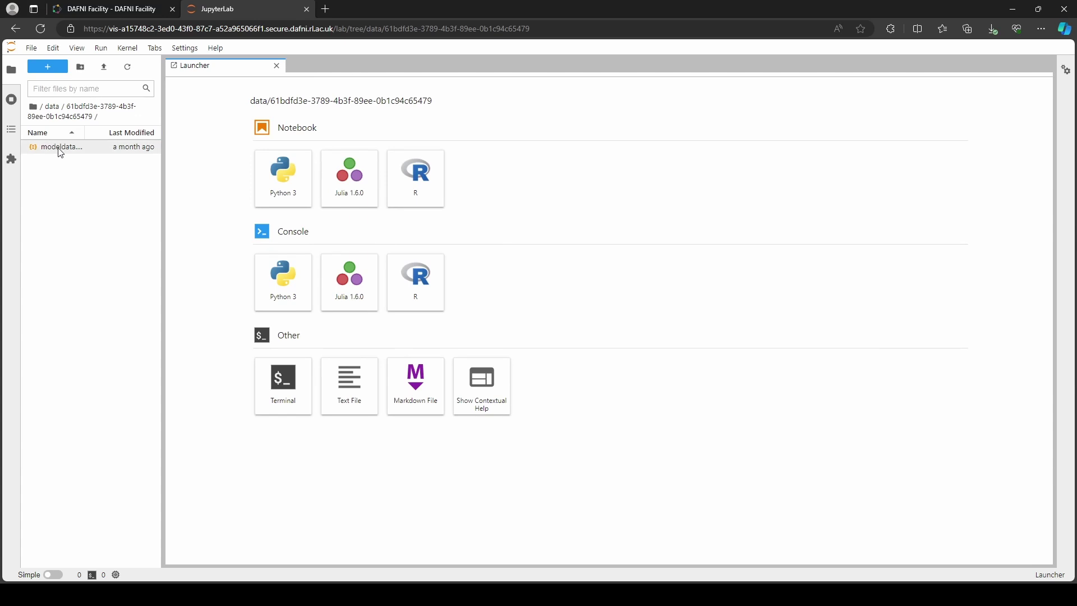
double_click(61, 147)
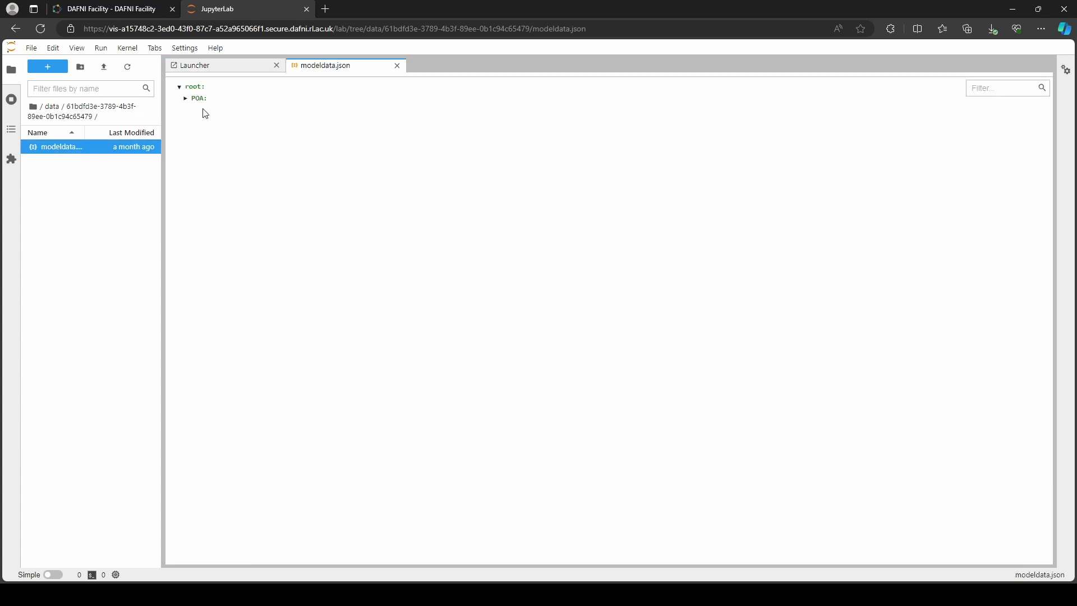
Step: Expand the POA node of modeldata.json, look through its timestamped values and close the file
left_click(185, 98)
scroll(314, 244, "down", 5)
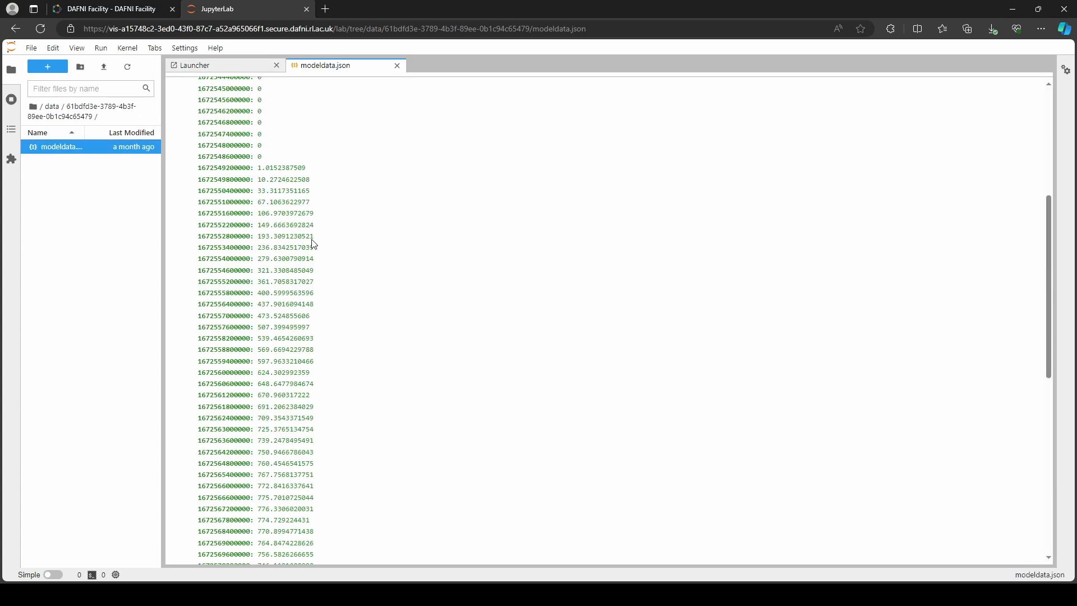
scroll(314, 244, "down", 14)
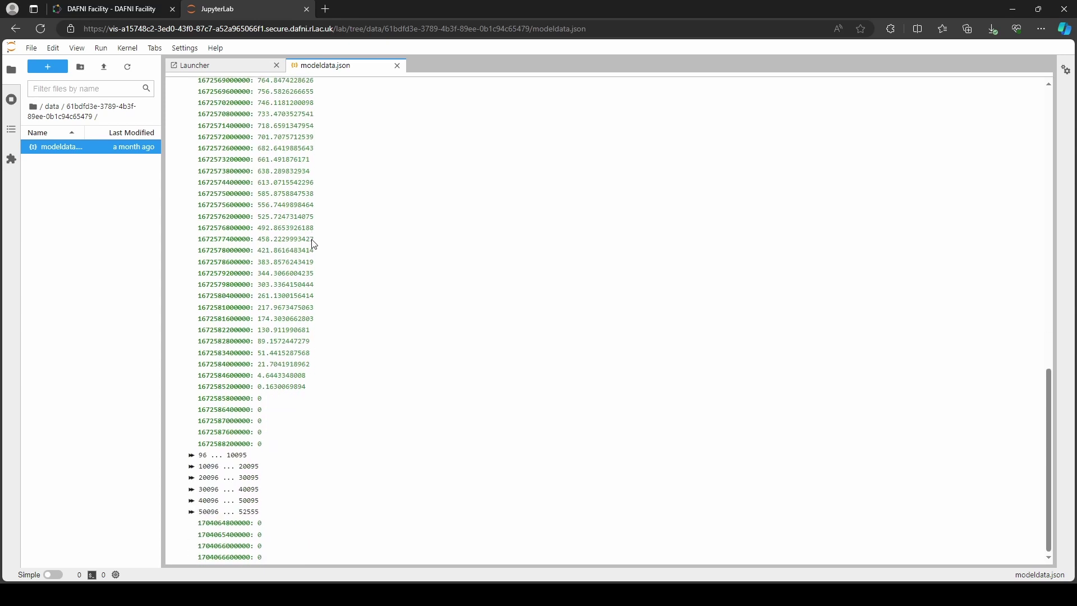
scroll(314, 244, "up", 20)
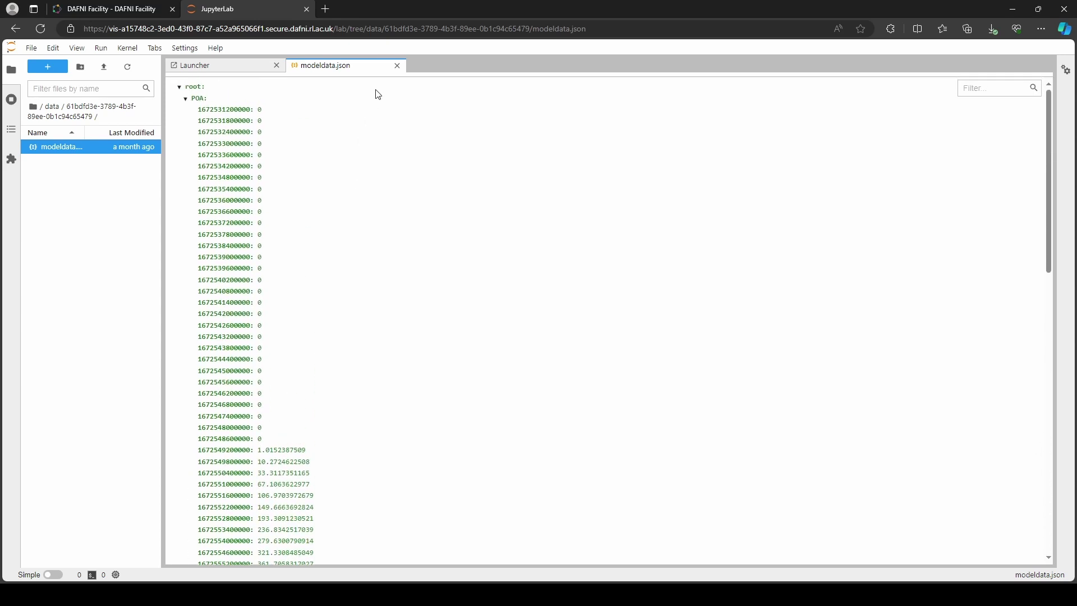
left_click(397, 65)
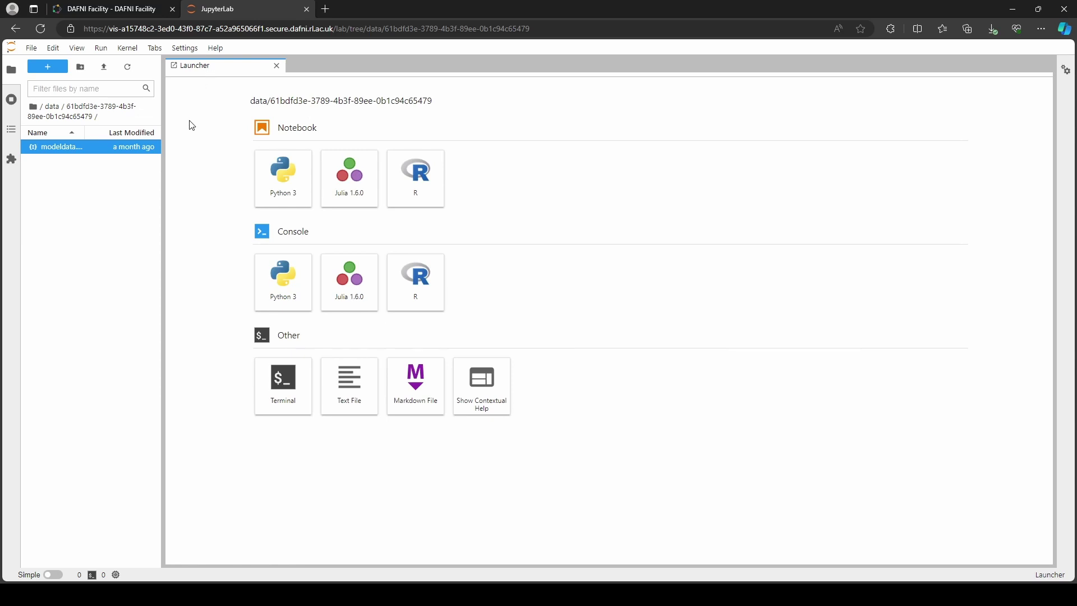
Step: Upload the IrradianceGraphs.ipynb notebook to the root folder and open it
left_click(36, 110)
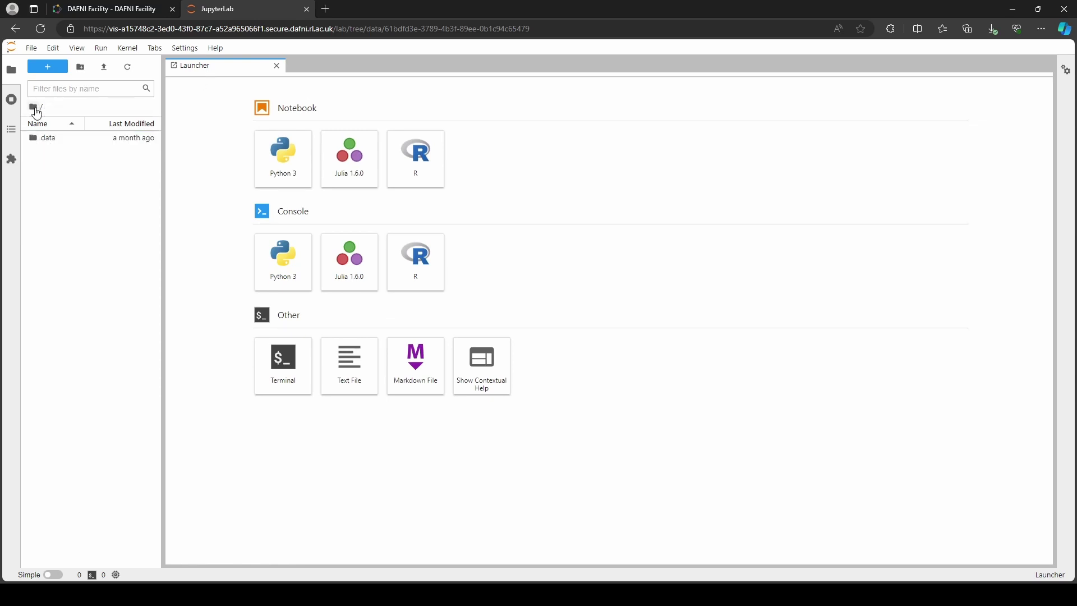
left_click(108, 68)
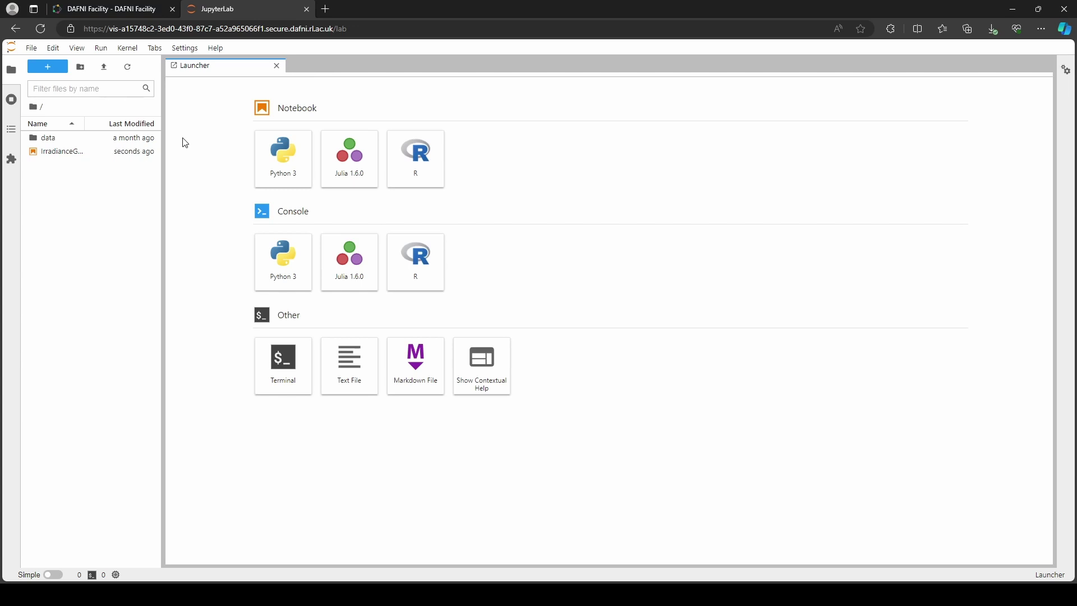
double_click(74, 152)
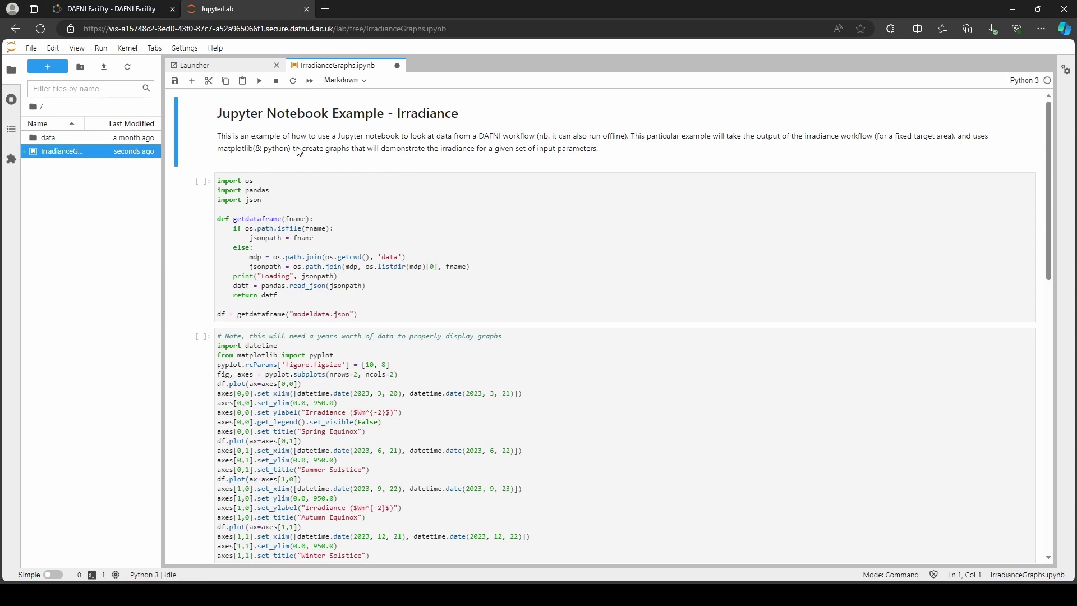
Step: Look over the irradiance notebook and run its cells one at a time, from the introduction to the monthly mean irradiance plot
scroll(470, 235, "down", 5)
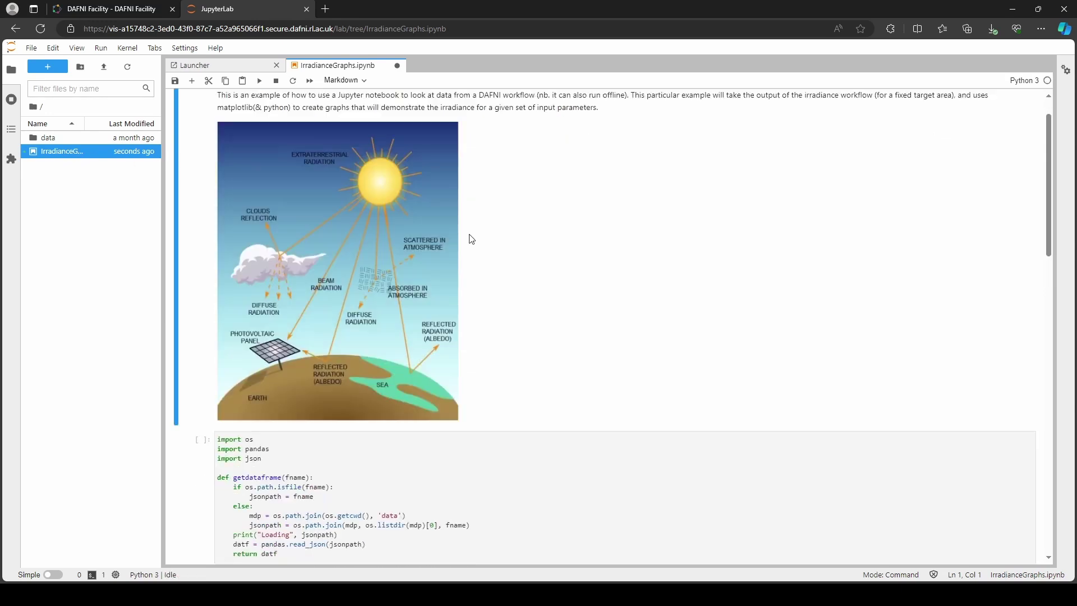
scroll(470, 234, "down", 2)
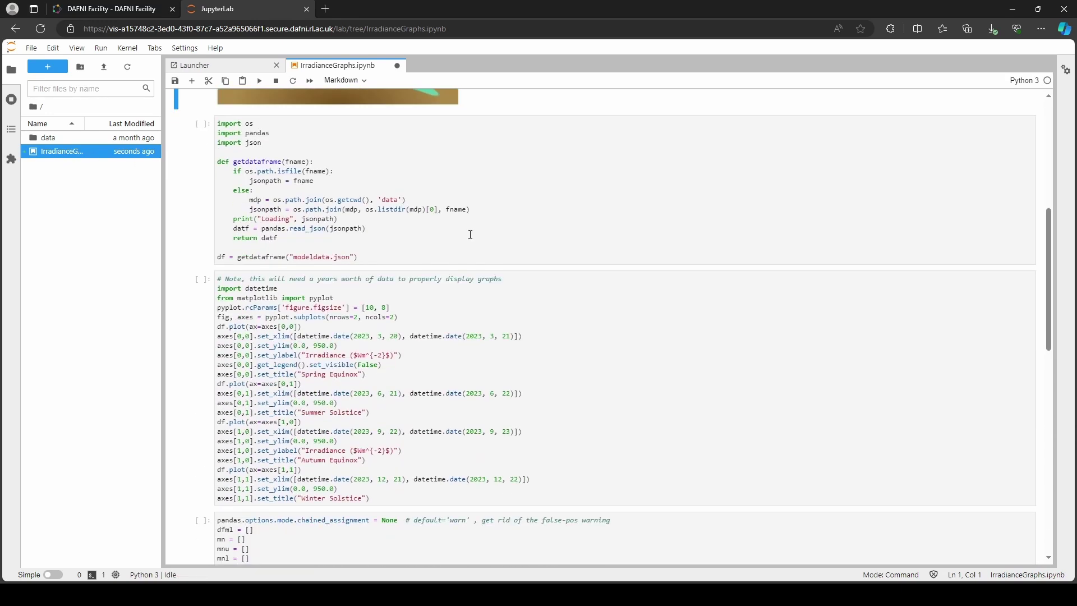
scroll(470, 235, "down", 5)
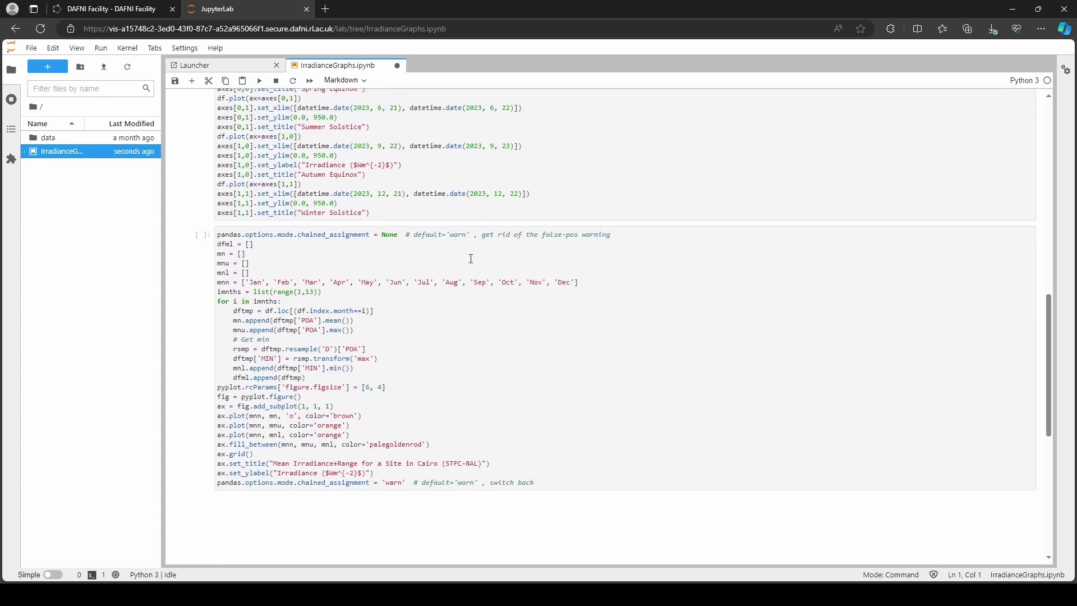
scroll(555, 331, "up", 5)
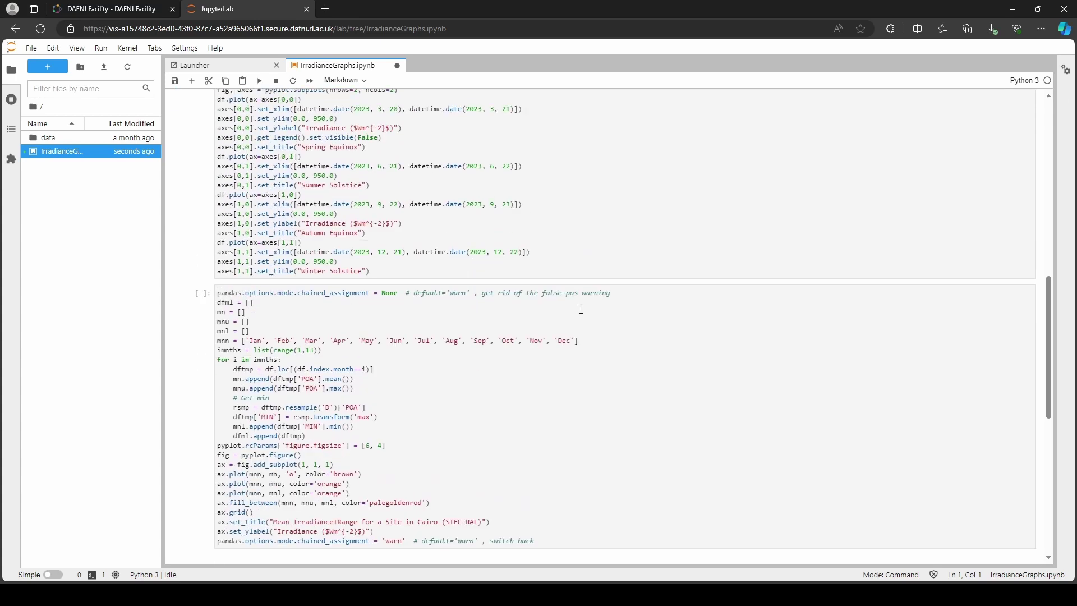
scroll(516, 211, "up", 6)
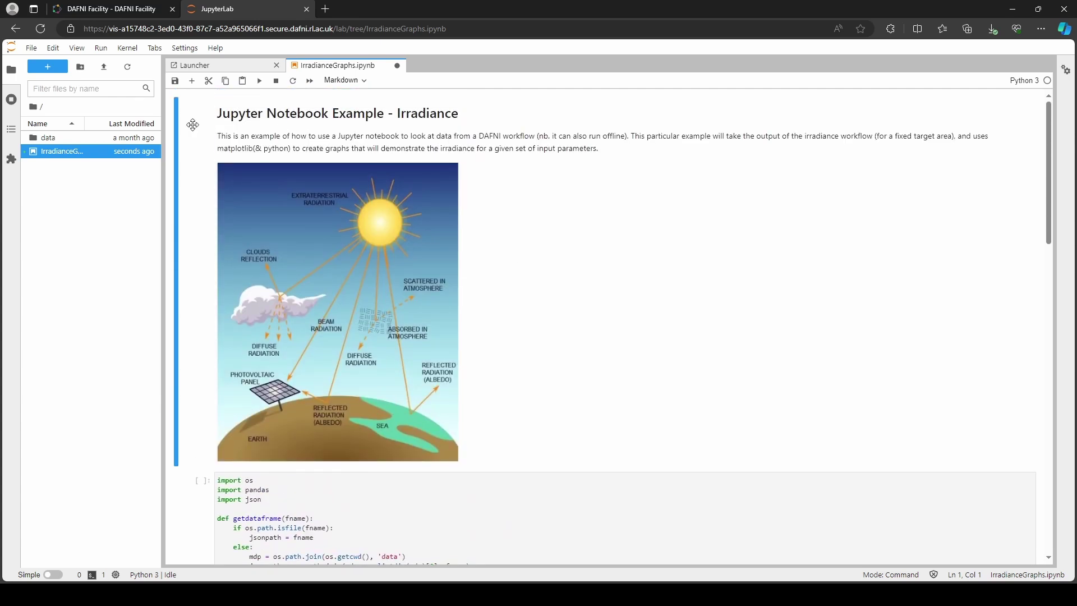
left_click(259, 82)
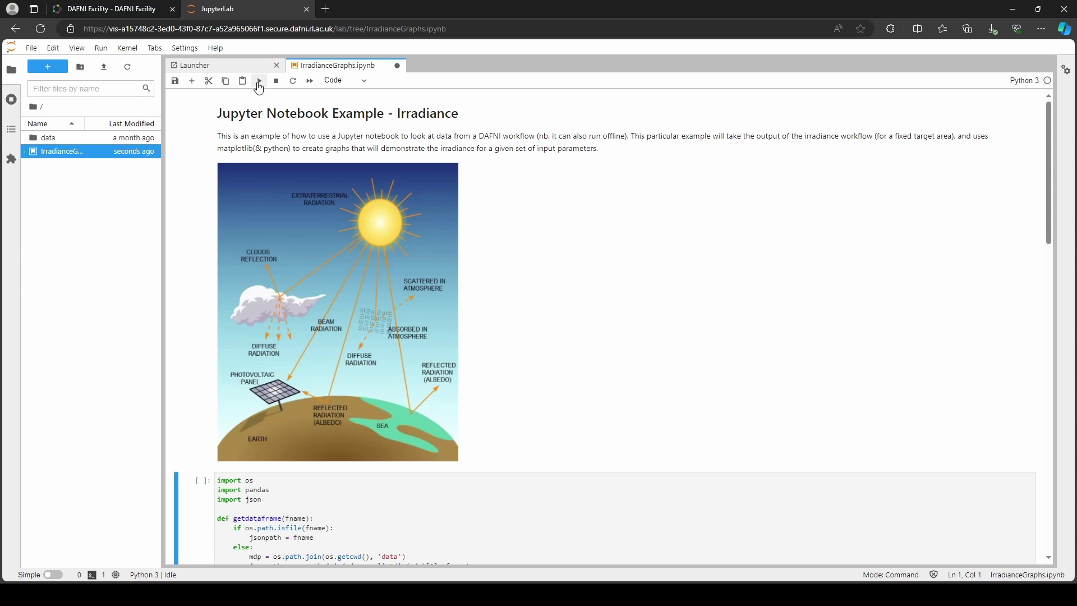
scroll(240, 133, "down", 3)
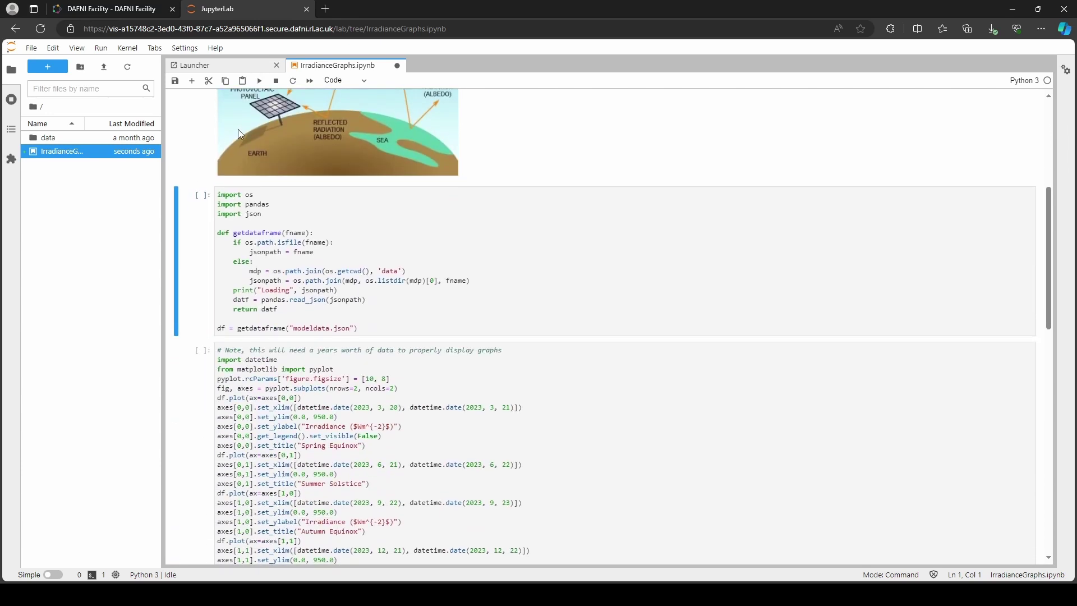
left_click(259, 82)
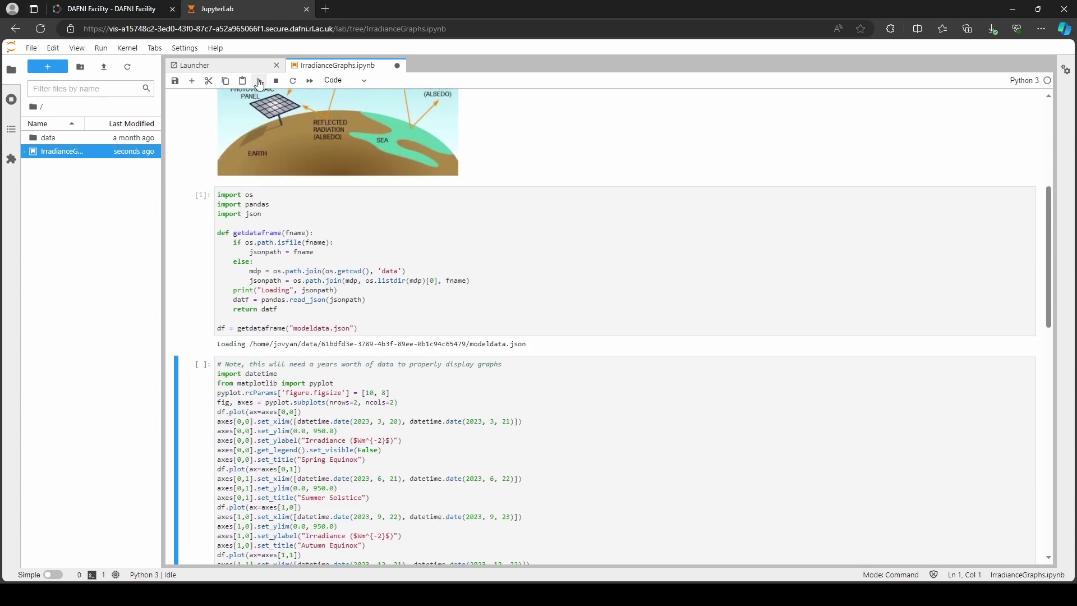
left_click(259, 81)
left_click(259, 81)
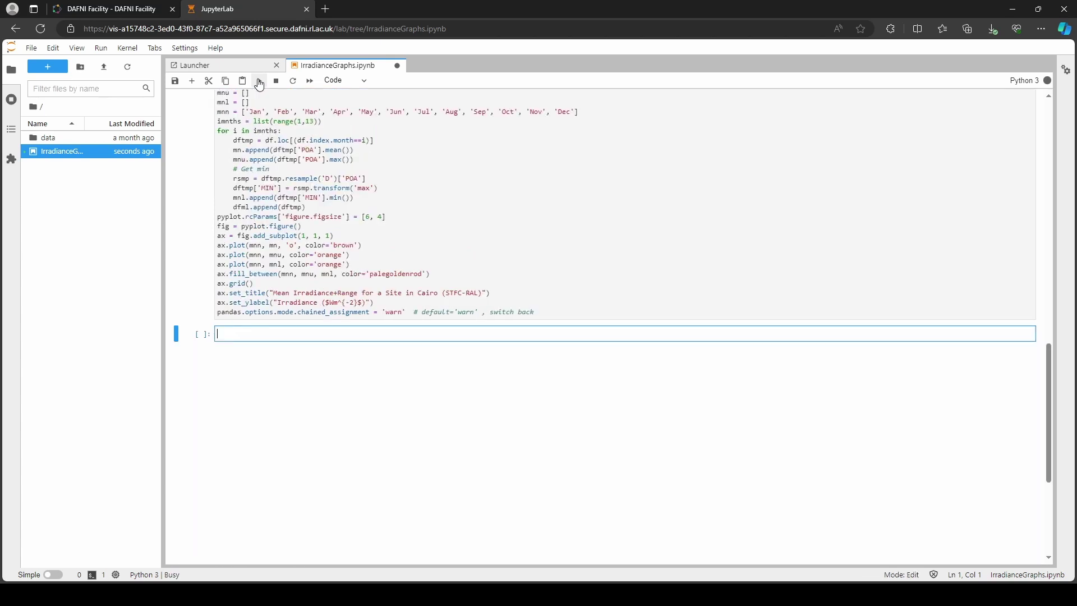
Step: Examine the equinox and solstice plots and the monthly mean irradiance and range chart generated by the notebook
scroll(235, 269, "up", 5)
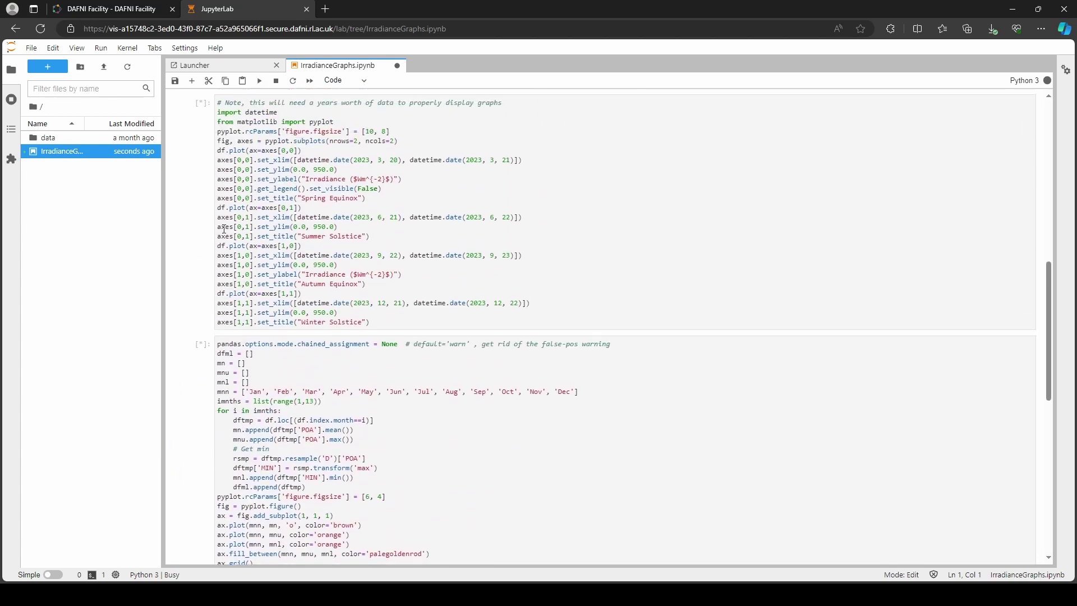
scroll(236, 269, "up", 2)
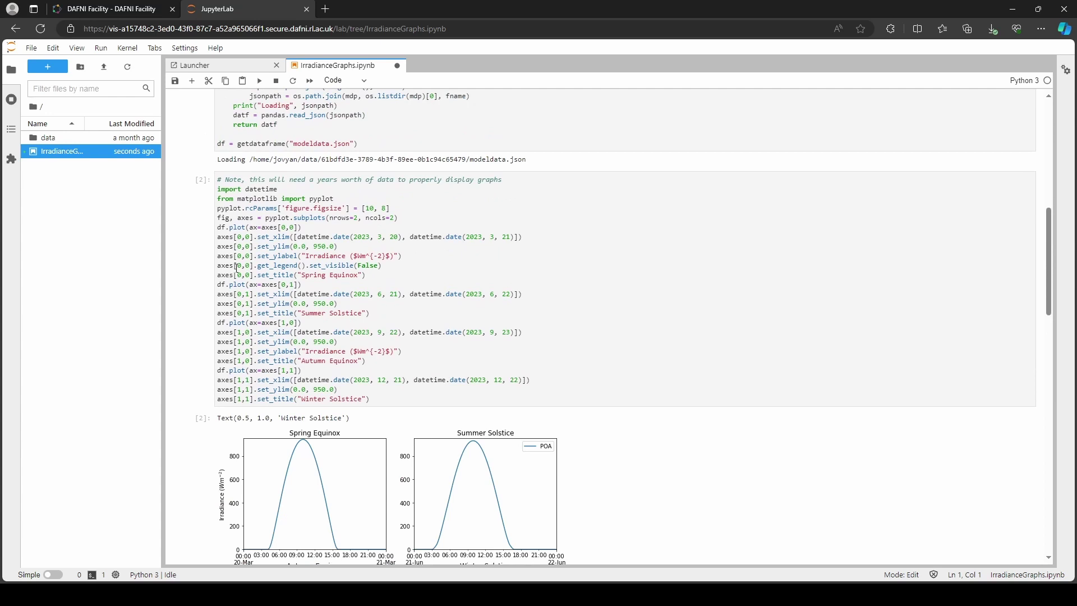
scroll(236, 269, "down", 6)
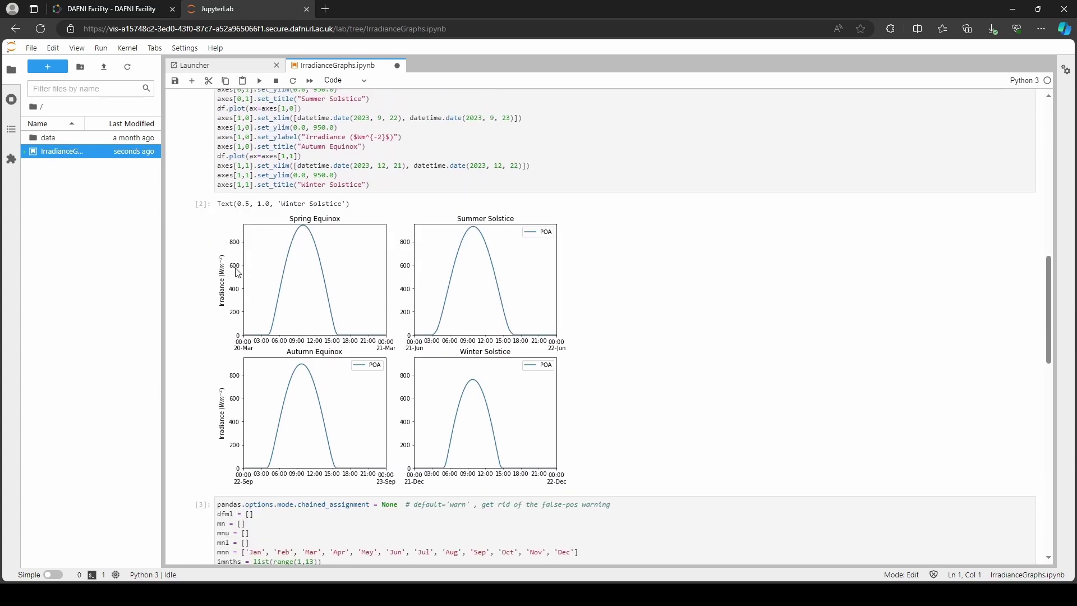
scroll(236, 273, "down", 6)
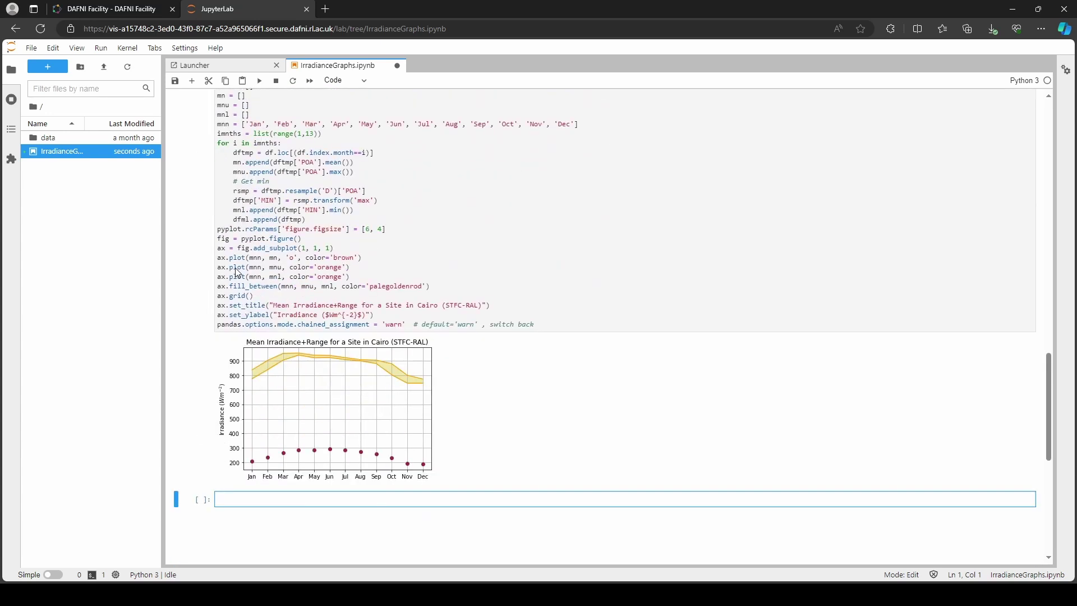
scroll(236, 268, "up", 8)
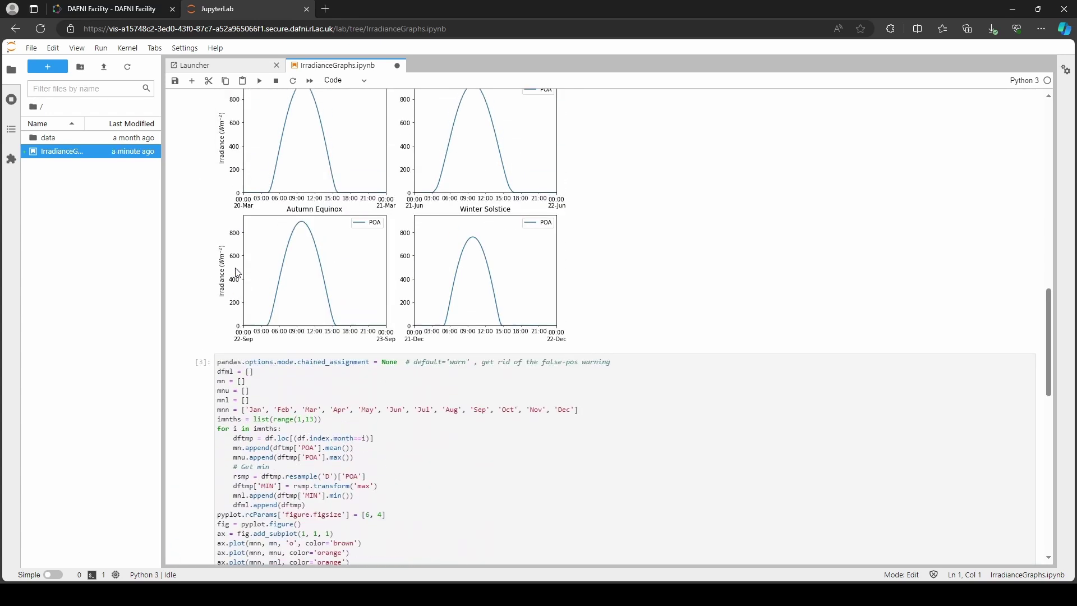
scroll(237, 272, "up", 10)
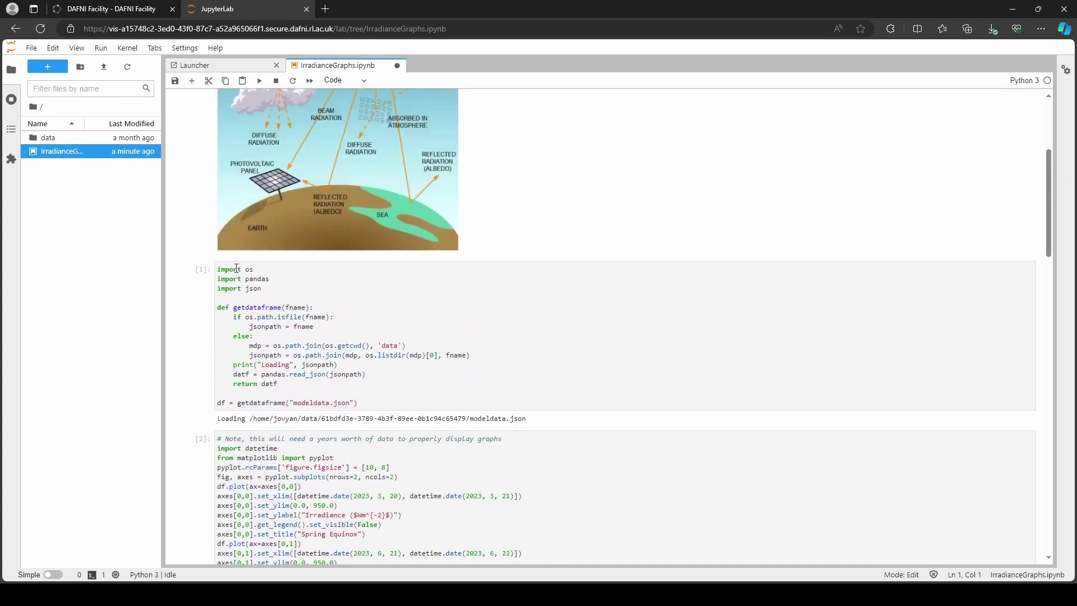
scroll(236, 268, "up", 2)
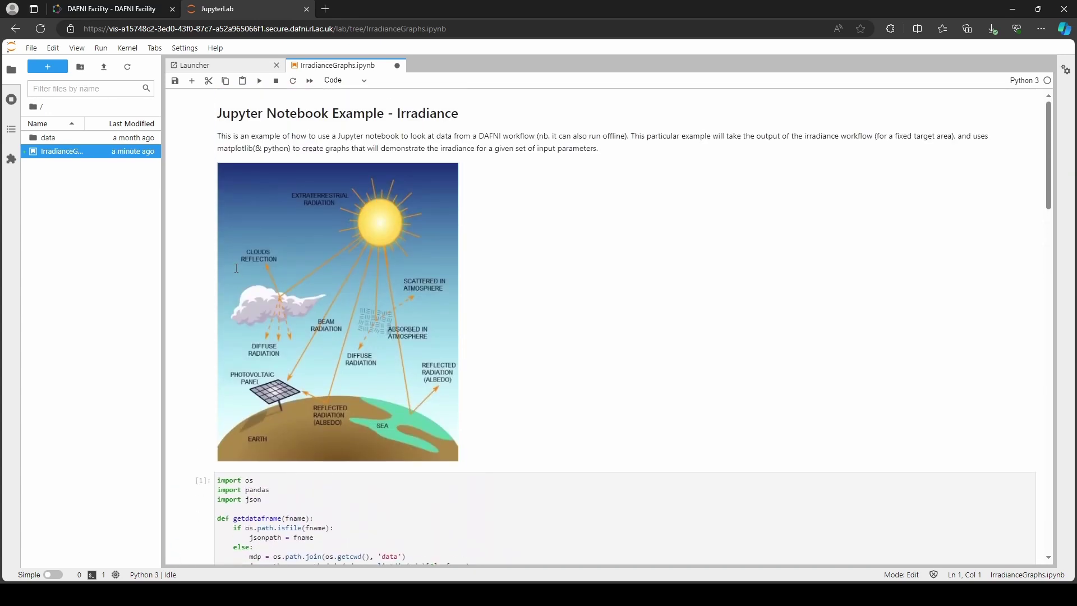
Step: Restart the kernel, re-run all cells of the irradiance notebook and review the regenerated plots
left_click(311, 82)
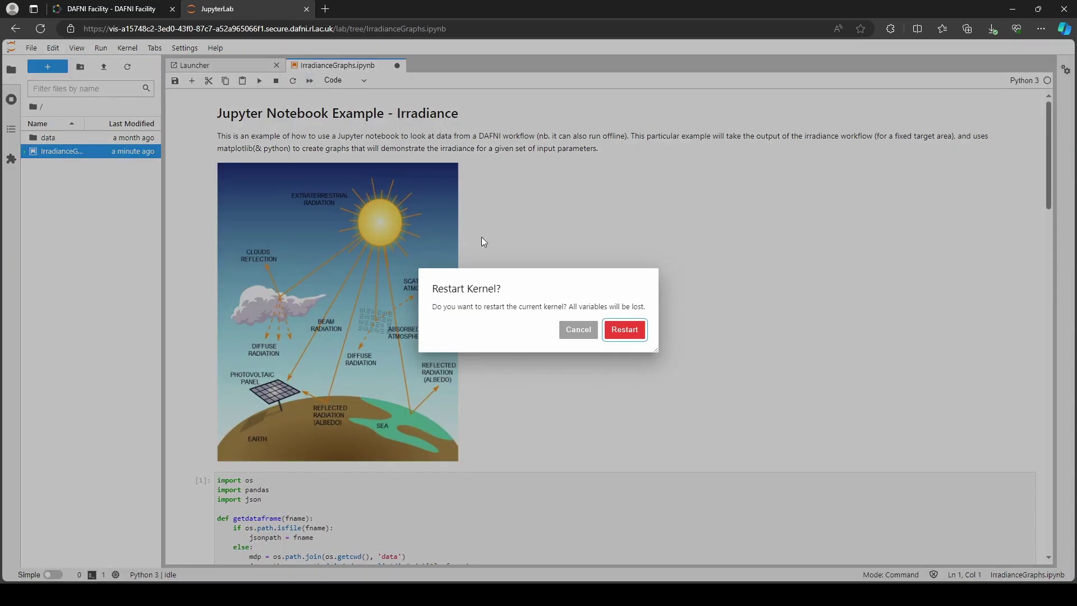
left_click(630, 329)
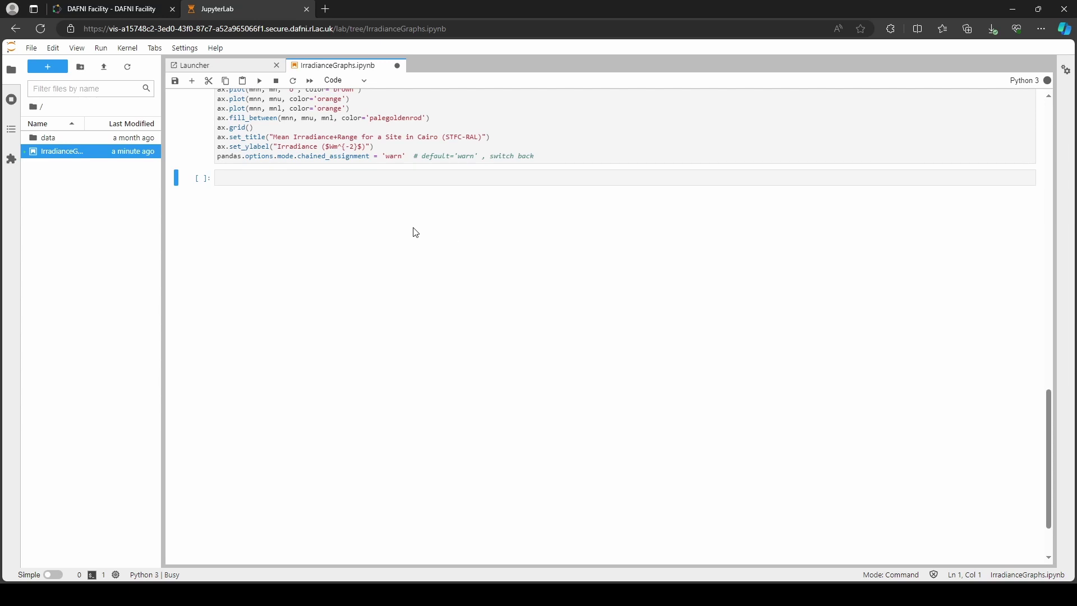
scroll(416, 232, "up", 6)
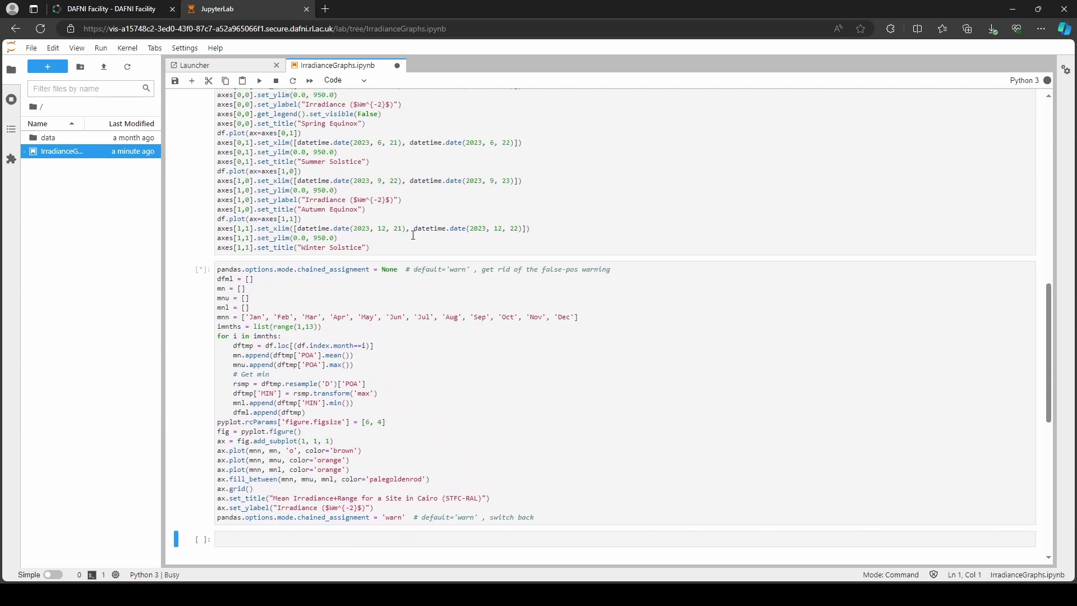
scroll(413, 234, "up", 5)
scroll(413, 234, "down", 14)
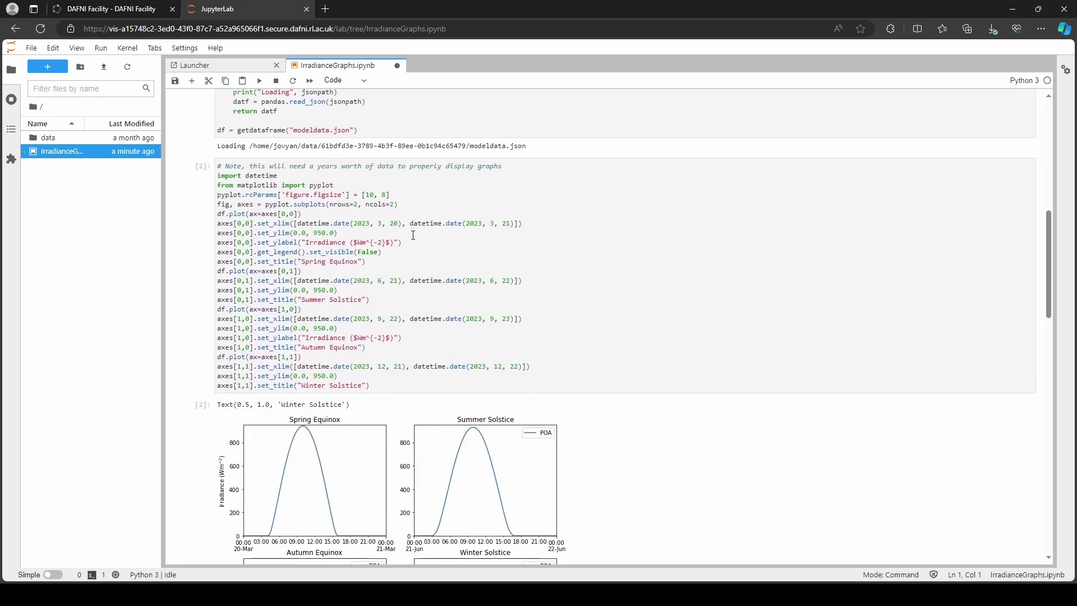